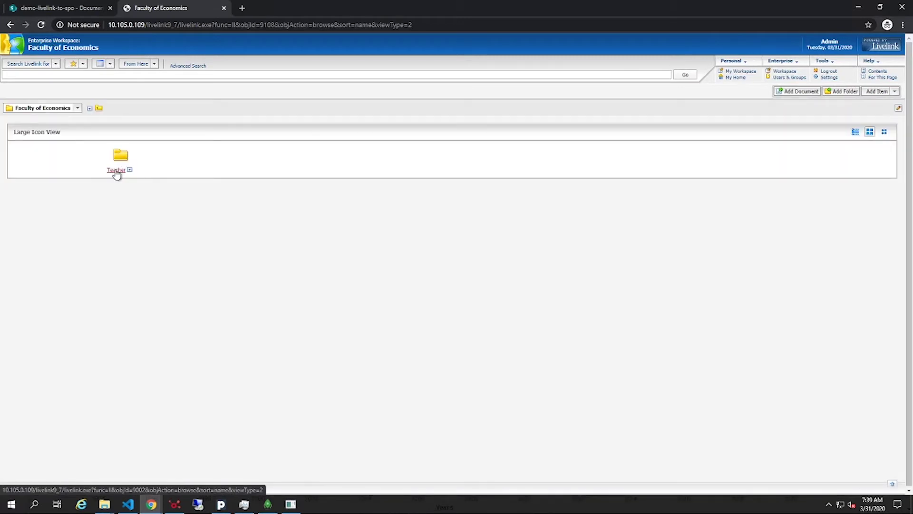
In Livelink, browse Teacher into its 2017-2018 documents, then go back up to Teacher.
{"action": "left_click", "coordinate": [116, 170]}
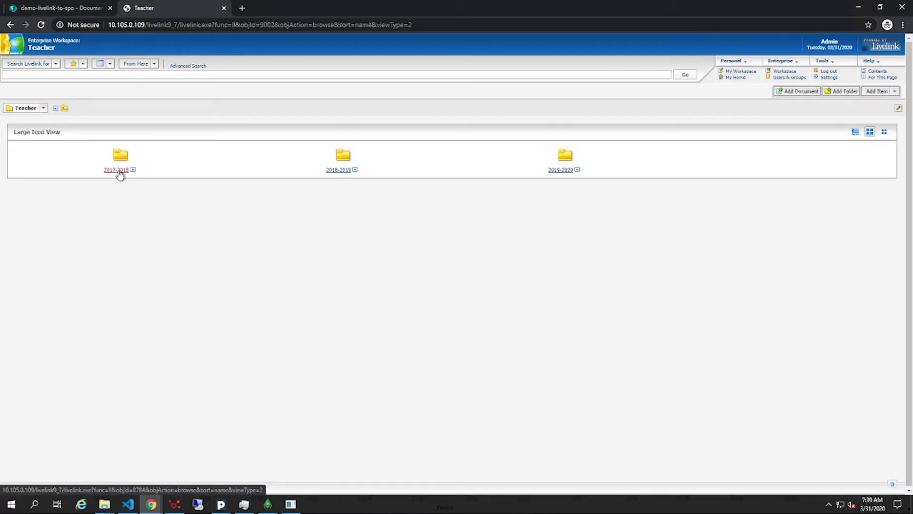
{"action": "left_click", "coordinate": [117, 171]}
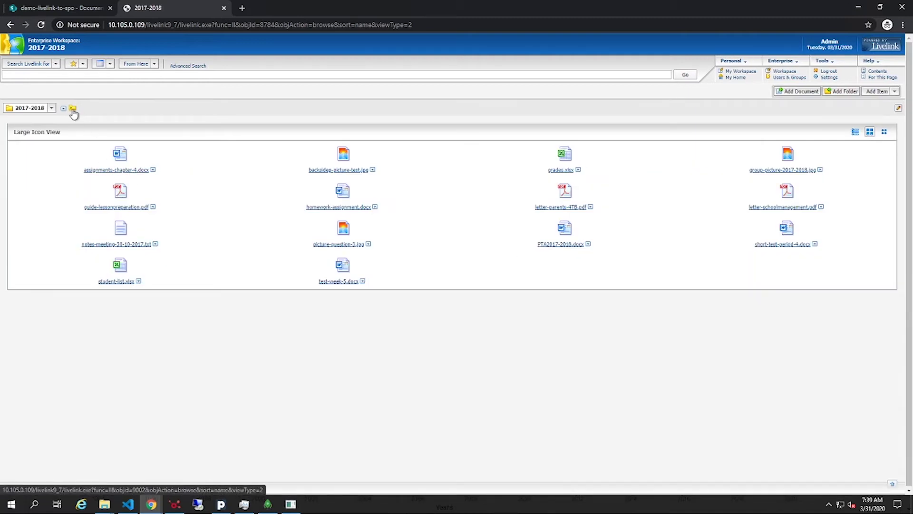
{"action": "left_click", "coordinate": [73, 109]}
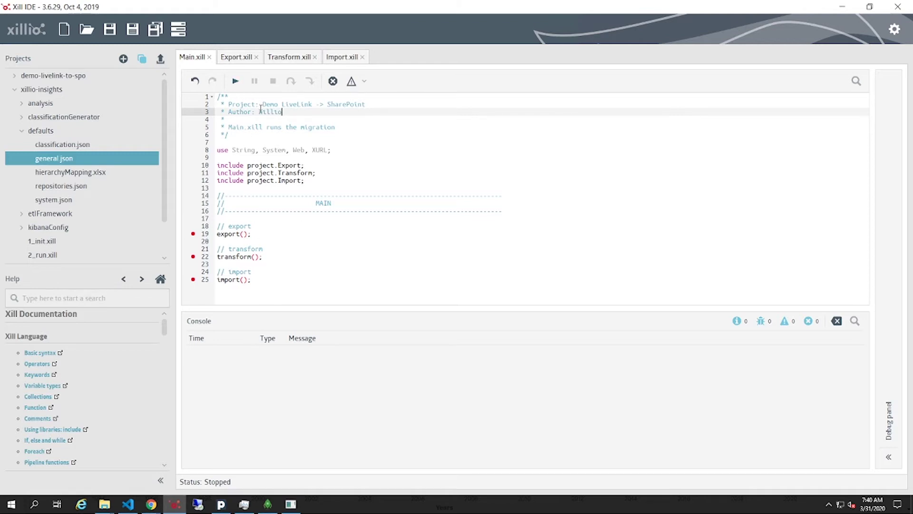
Start Main.xill in debug mode, view Export.xill, then resume through the LiveLink export.
{"action": "left_click", "coordinate": [235, 83]}
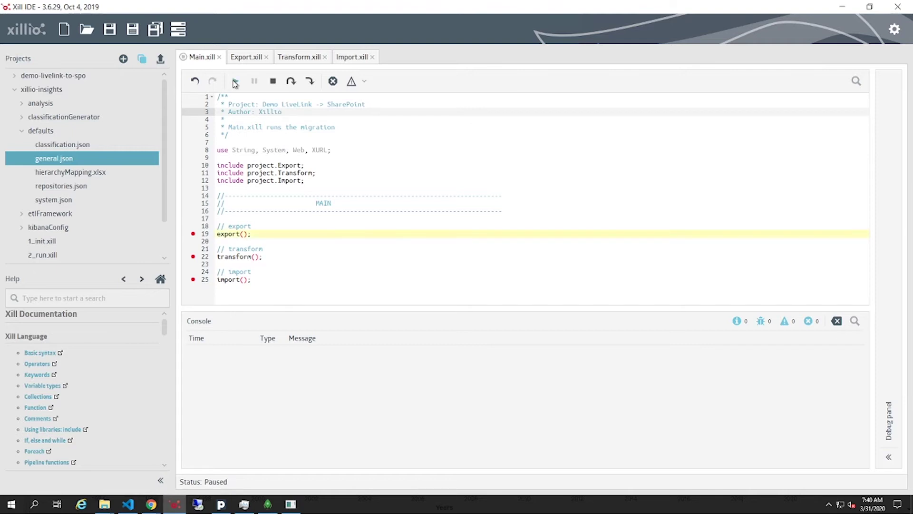
{"action": "left_click", "coordinate": [246, 60]}
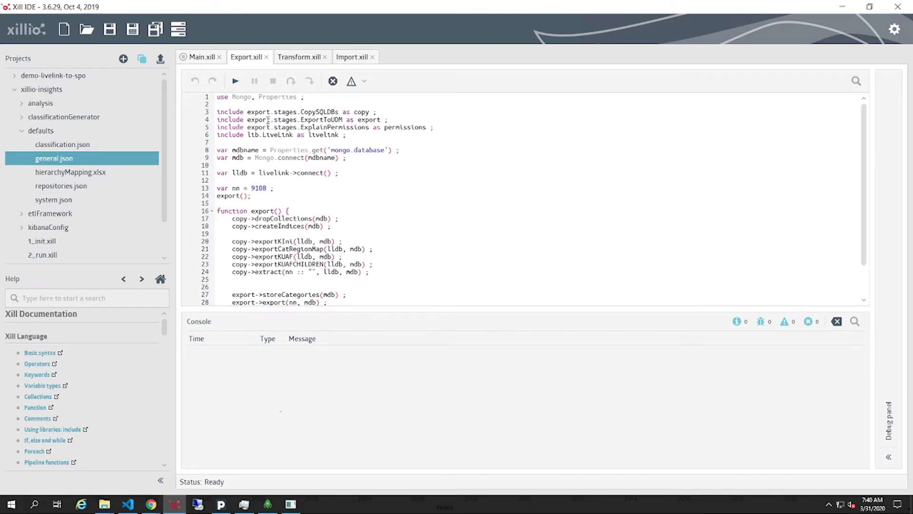
{"action": "scroll", "coordinate": [266, 149], "scroll_direction": "down", "scroll_amount": 2}
{"action": "left_click", "coordinate": [206, 61]}
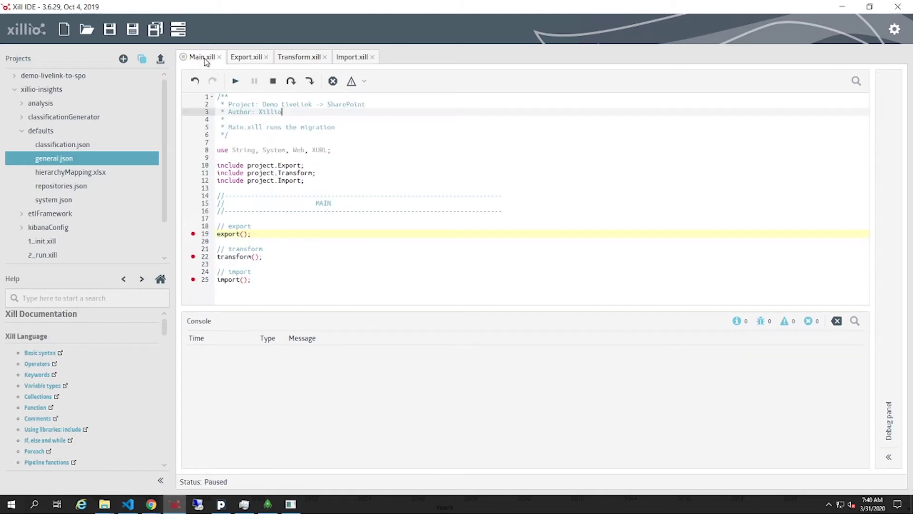
{"action": "left_click", "coordinate": [236, 83]}
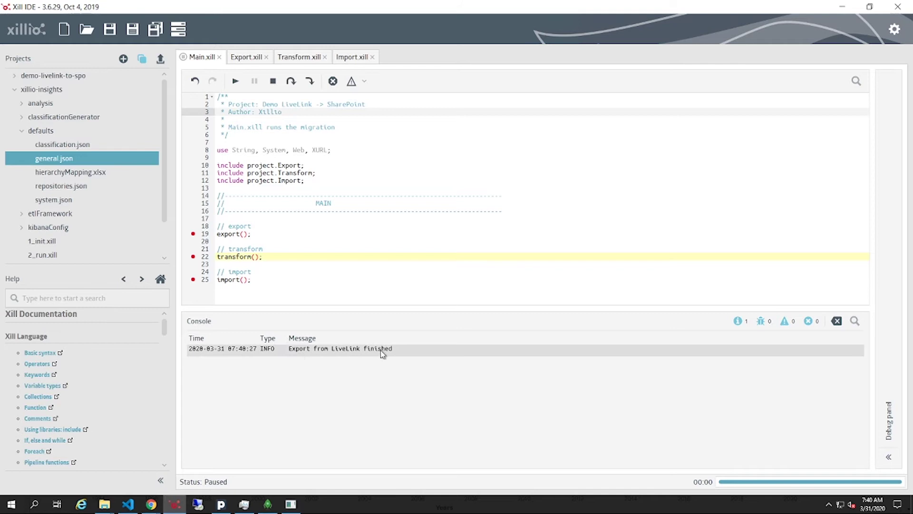
{"action": "left_click", "coordinate": [268, 505]}
Refresh the Robo 3T connection and open the livelink documents collection.
{"action": "right_click", "coordinate": [50, 43]}
{"action": "left_click", "coordinate": [71, 58]}
{"action": "left_click", "coordinate": [11, 71]}
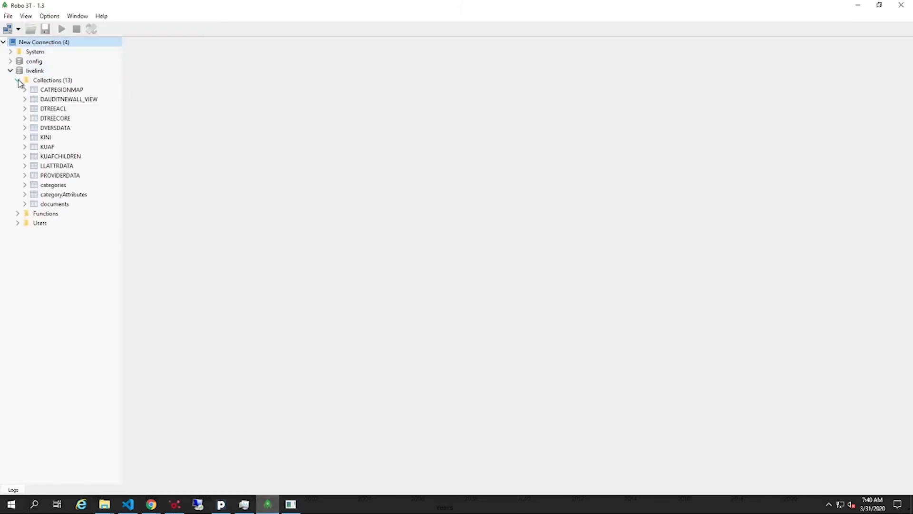
{"action": "double_click", "coordinate": [55, 205]}
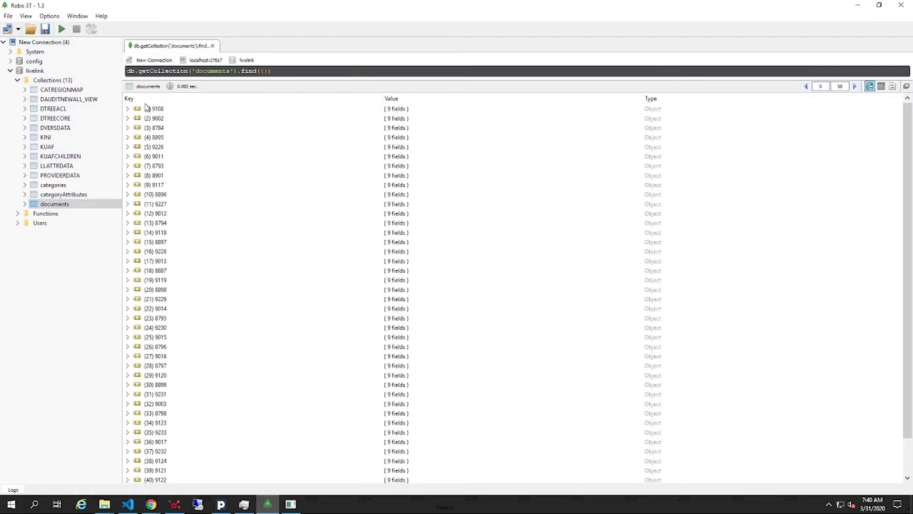
Expand records 9002 and 9108 to their original metadata, showing the name Teacher.
{"action": "left_click", "coordinate": [128, 118]}
{"action": "double_click", "coordinate": [161, 158]}
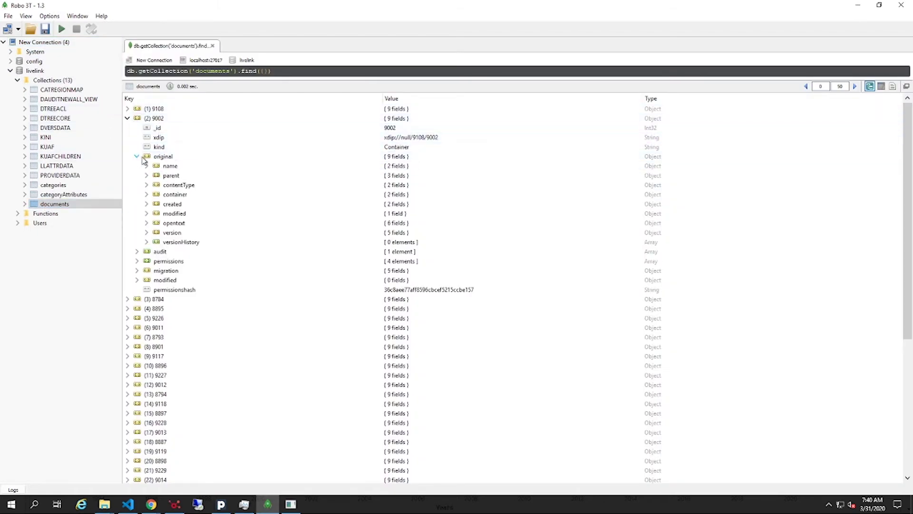
{"action": "left_click", "coordinate": [147, 165]}
{"action": "left_click", "coordinate": [127, 108]}
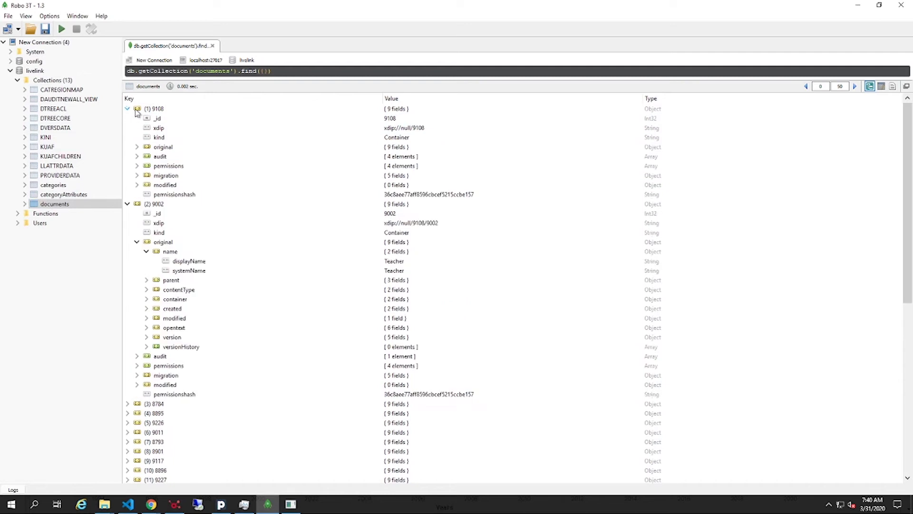
{"action": "left_click", "coordinate": [136, 146]}
{"action": "scroll", "coordinate": [179, 193], "scroll_direction": "down", "scroll_amount": 5}
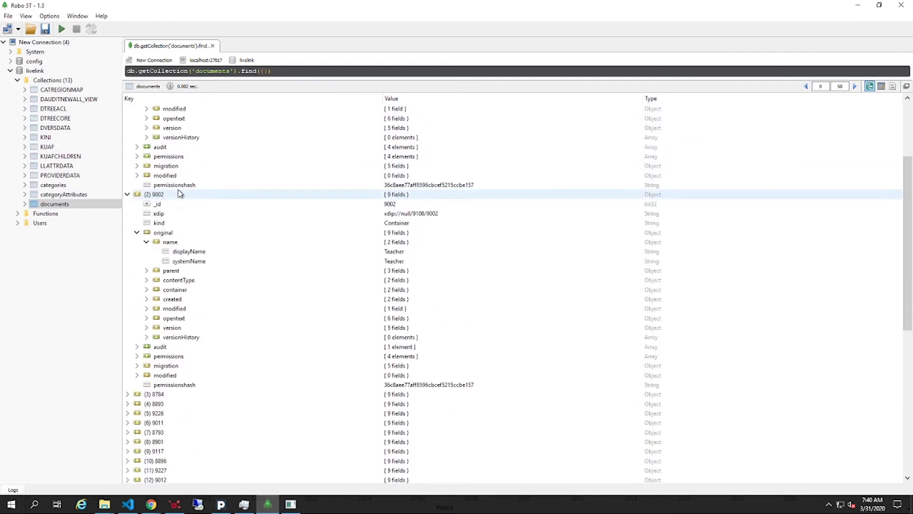
{"action": "scroll", "coordinate": [179, 194], "scroll_direction": "down", "scroll_amount": 10}
Inspect record 8897's original name short-test-period-4.docx and its modified metadata entry.
{"action": "left_click", "coordinate": [128, 203]}
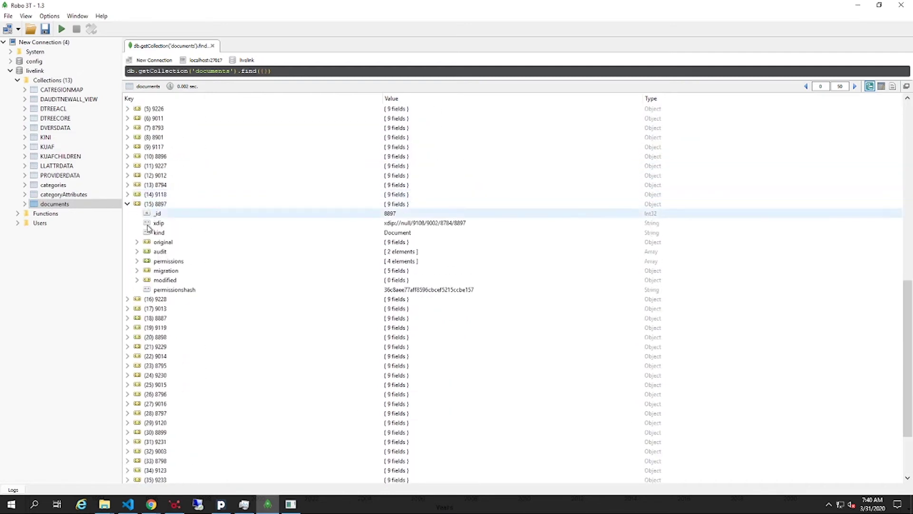
{"action": "left_click", "coordinate": [136, 242]}
{"action": "left_click", "coordinate": [147, 252]}
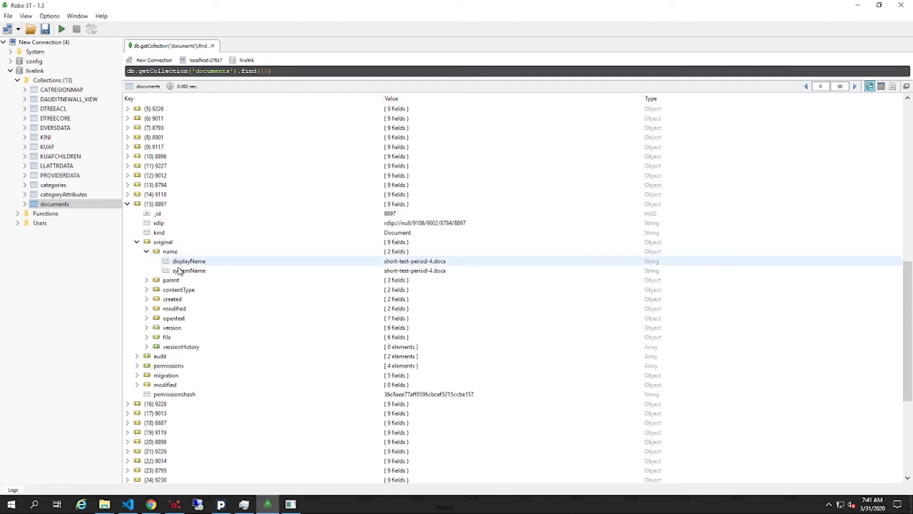
{"action": "scroll", "coordinate": [179, 286], "scroll_direction": "down", "scroll_amount": 1}
{"action": "left_click", "coordinate": [269, 359]}
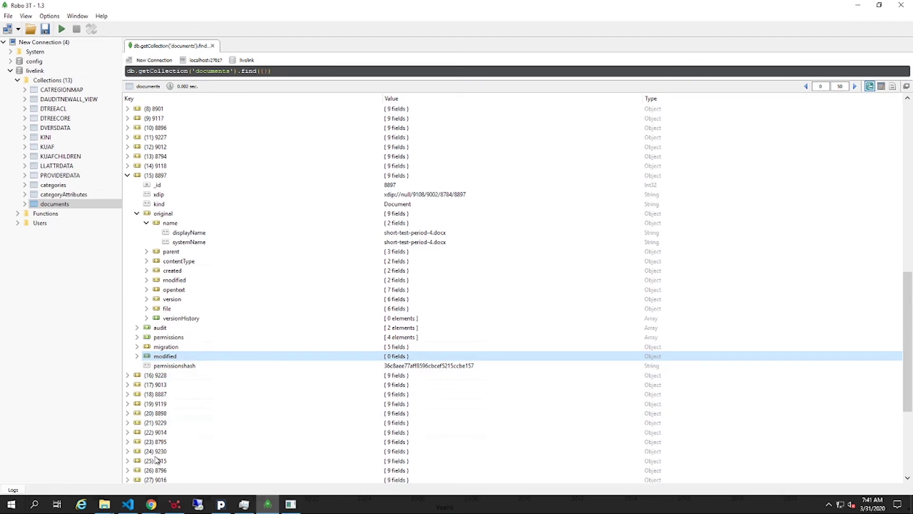
{"action": "left_click", "coordinate": [174, 504]}
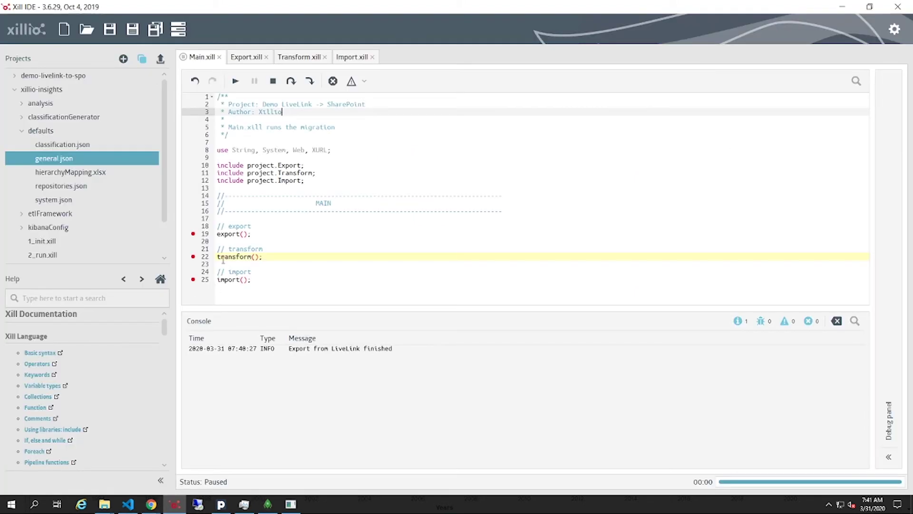
Resume the script past transform() so it pauses at import().
{"action": "left_click", "coordinate": [236, 81]}
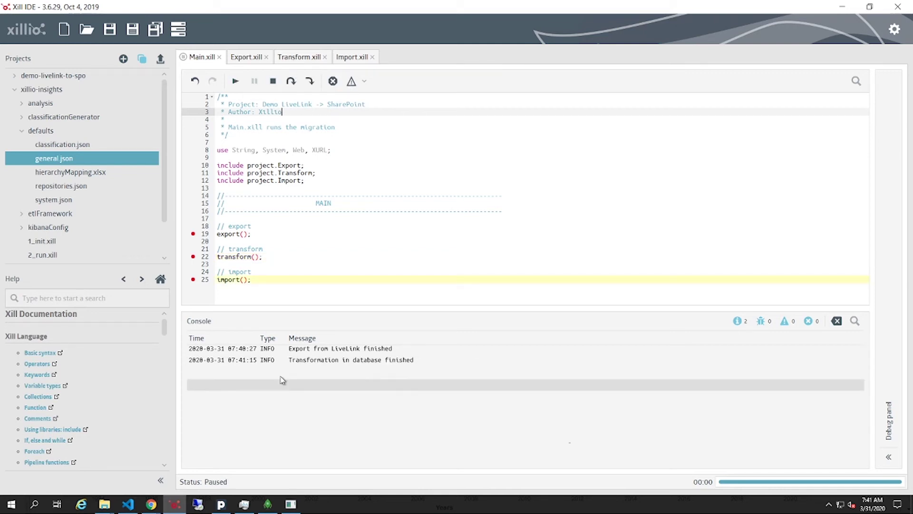
Refresh the livelink database in Robo 3T and reopen the documents collection.
{"action": "left_click", "coordinate": [267, 504]}
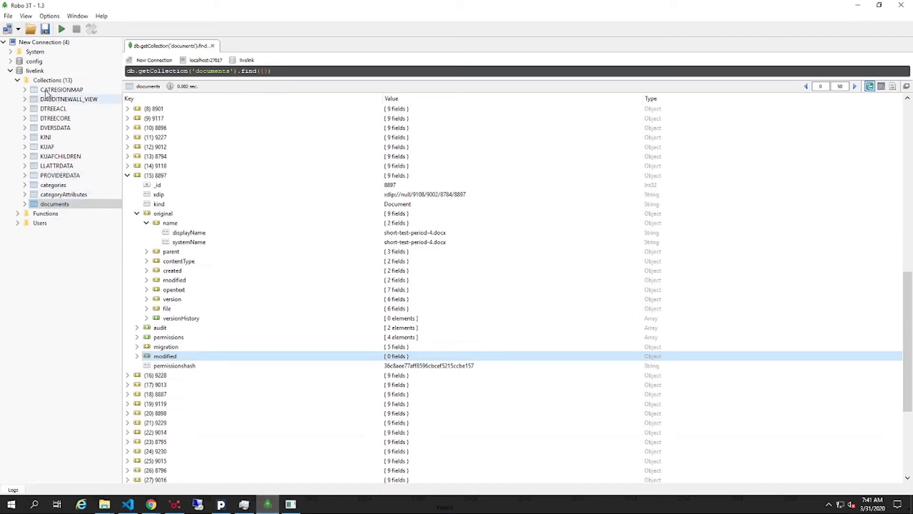
{"action": "right_click", "coordinate": [38, 71]}
{"action": "left_click", "coordinate": [60, 88]}
{"action": "double_click", "coordinate": [54, 205]}
Expand the modified metadata of records 9108 and 8793, showing 8793's name and parent path.
{"action": "left_click", "coordinate": [128, 108]}
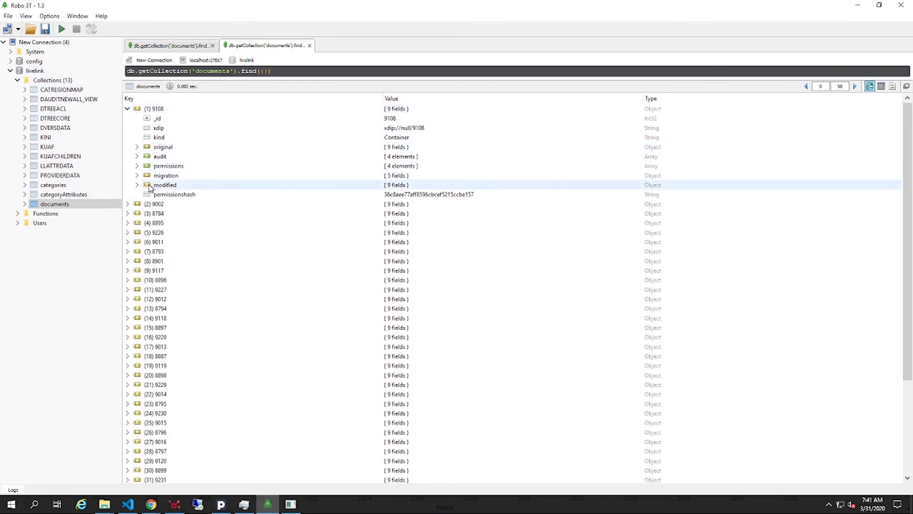
{"action": "left_click", "coordinate": [136, 185]}
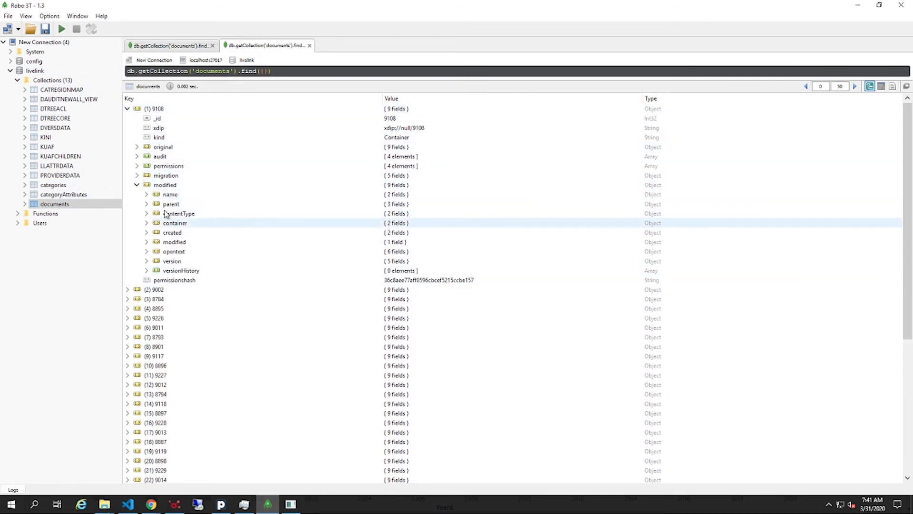
{"action": "left_click", "coordinate": [127, 337]}
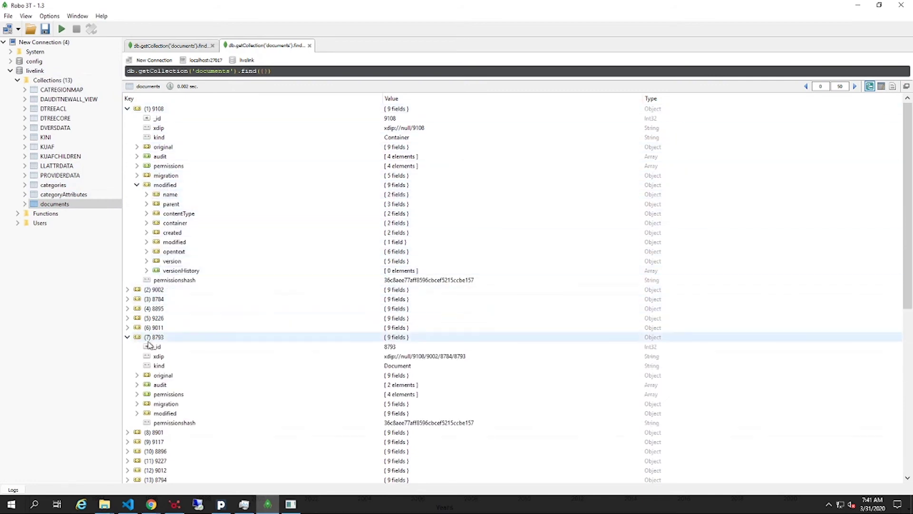
{"action": "left_click", "coordinate": [137, 413]}
{"action": "scroll", "coordinate": [138, 415], "scroll_direction": "down", "scroll_amount": 2}
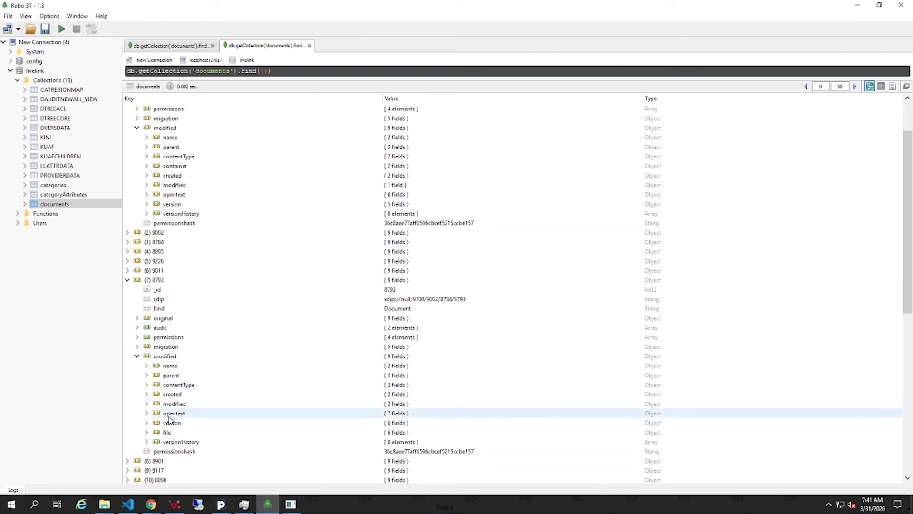
{"action": "double_click", "coordinate": [172, 365]}
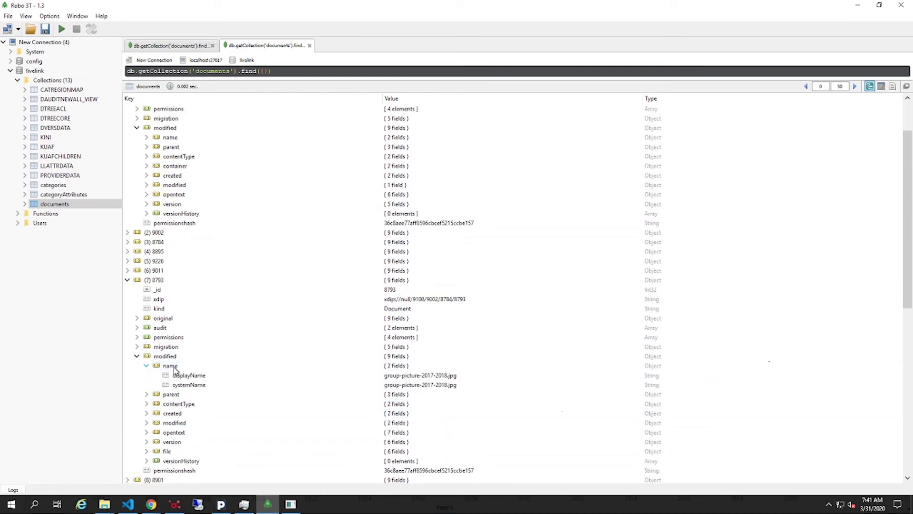
{"action": "left_click", "coordinate": [146, 394]}
{"action": "left_click", "coordinate": [157, 414]}
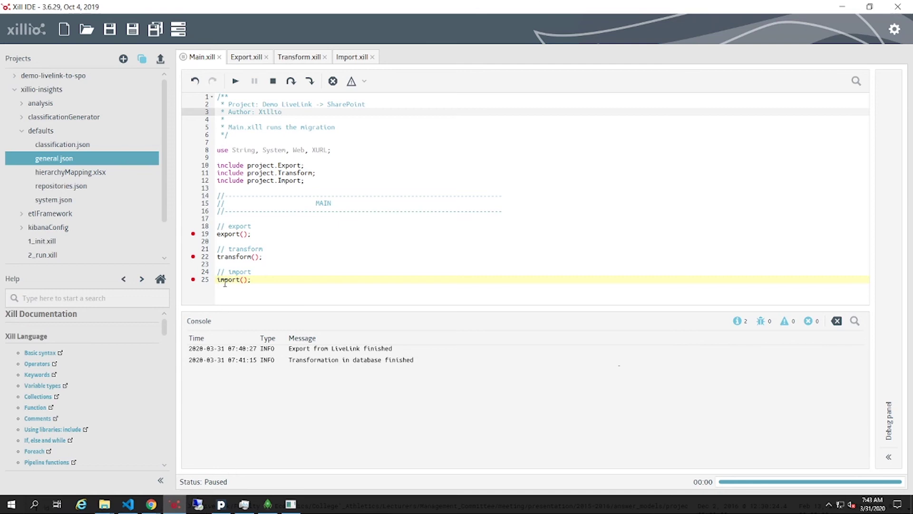
Resume the script through import() and bring the SharePoint document library forward.
{"action": "left_click", "coordinate": [235, 82]}
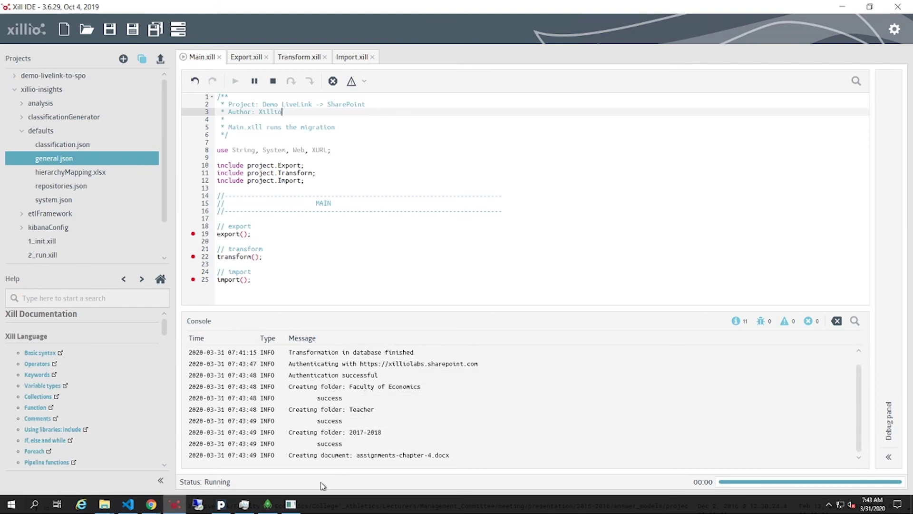
{"action": "mouse_move", "coordinate": [150, 505]}
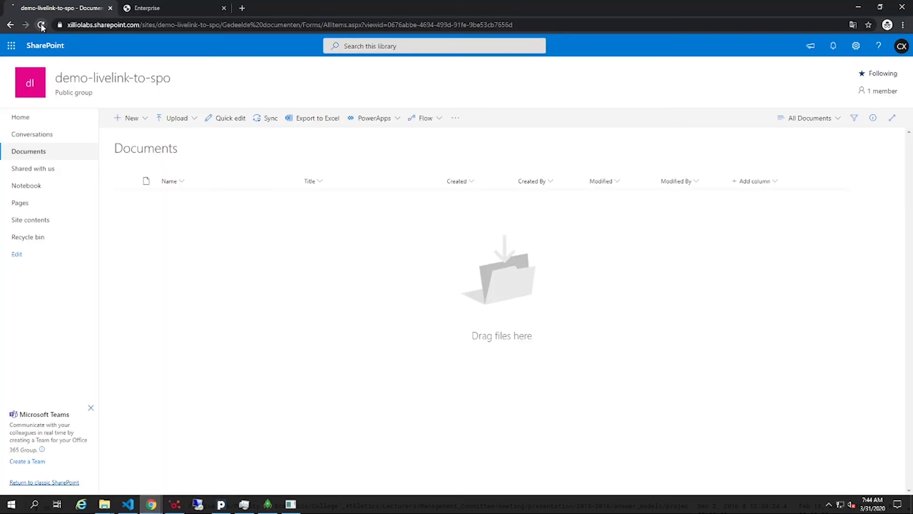
{"action": "left_click", "coordinate": [191, 470]}
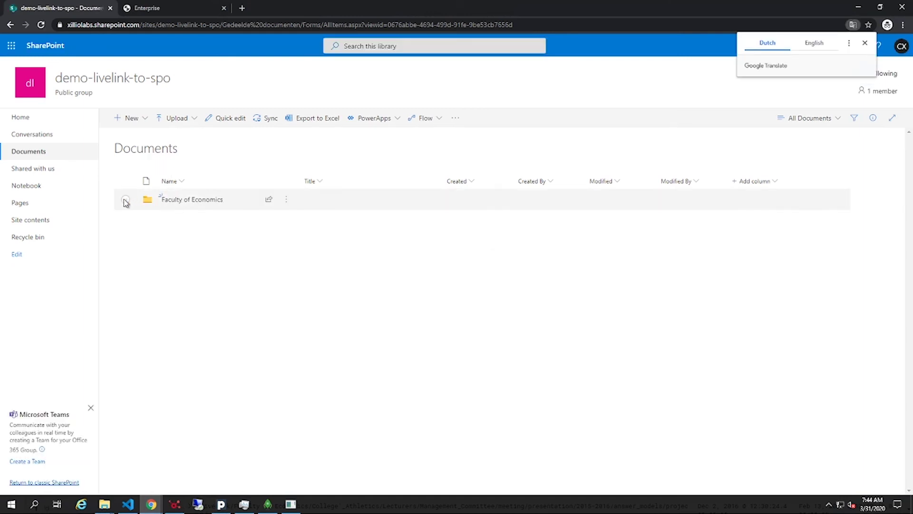
Browse Faculty of Economics > Teacher > 2017-2018 in SharePoint, then go back to Teacher.
{"action": "left_click", "coordinate": [182, 203]}
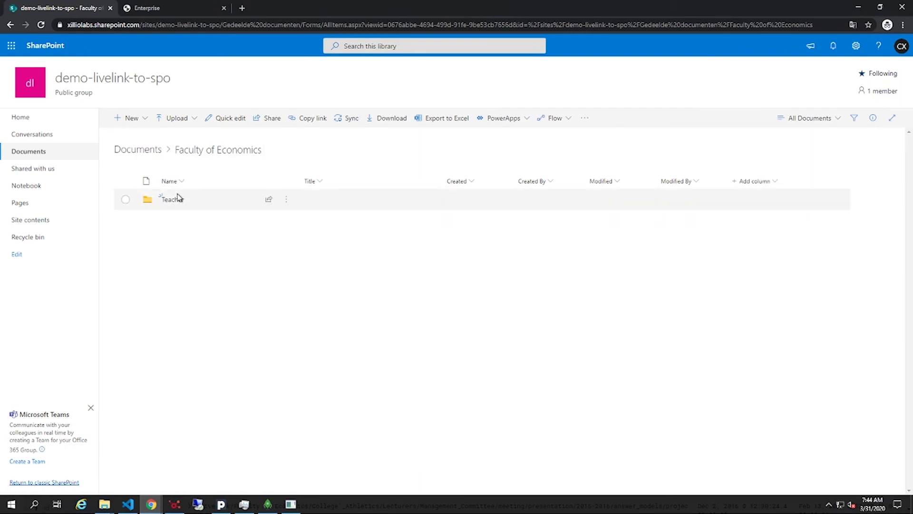
{"action": "left_click", "coordinate": [171, 202]}
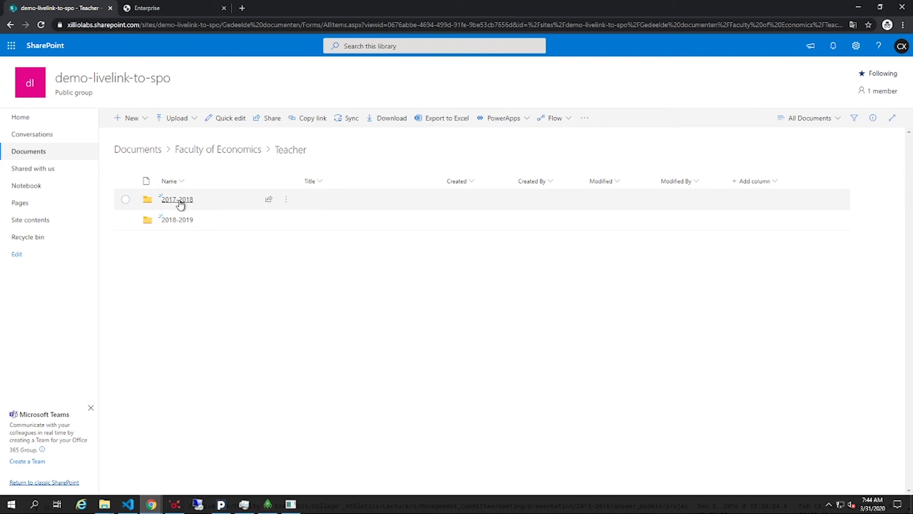
{"action": "left_click", "coordinate": [178, 200]}
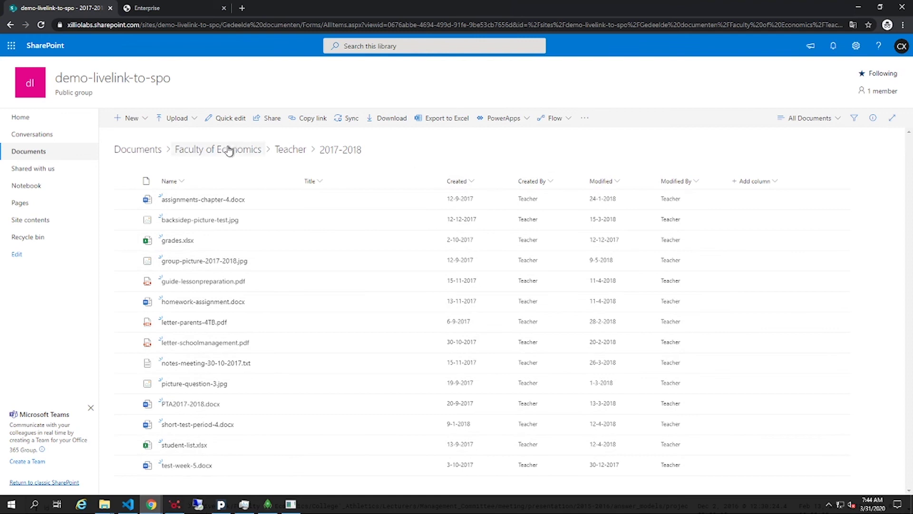
{"action": "left_click", "coordinate": [284, 150]}
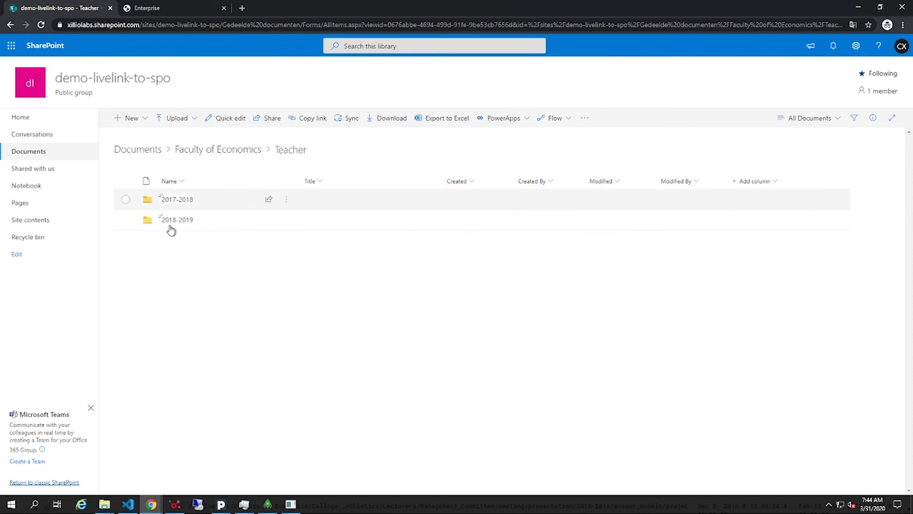